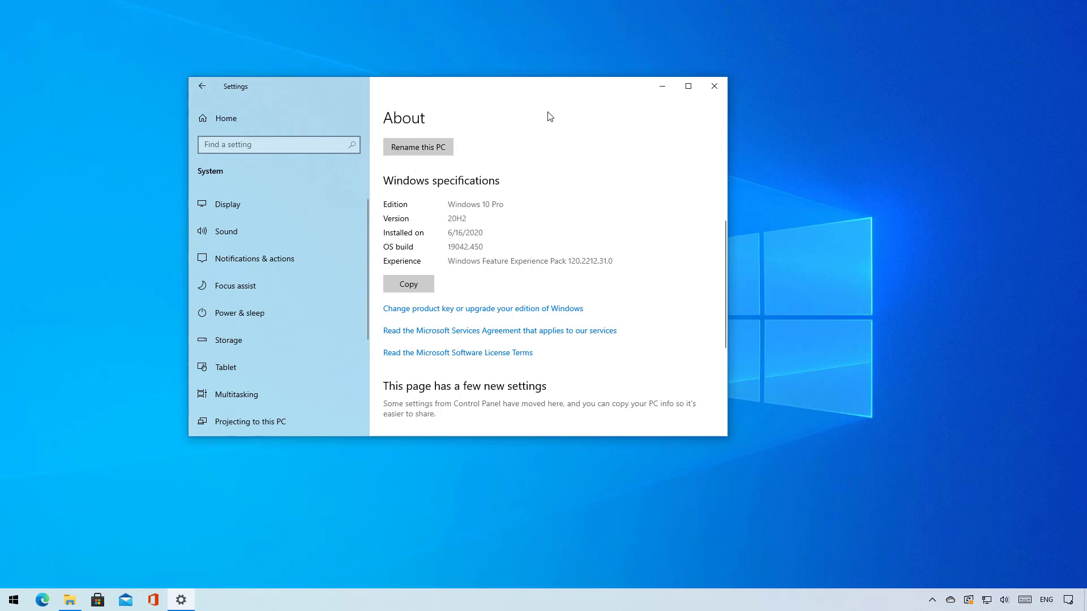
key(super+d)
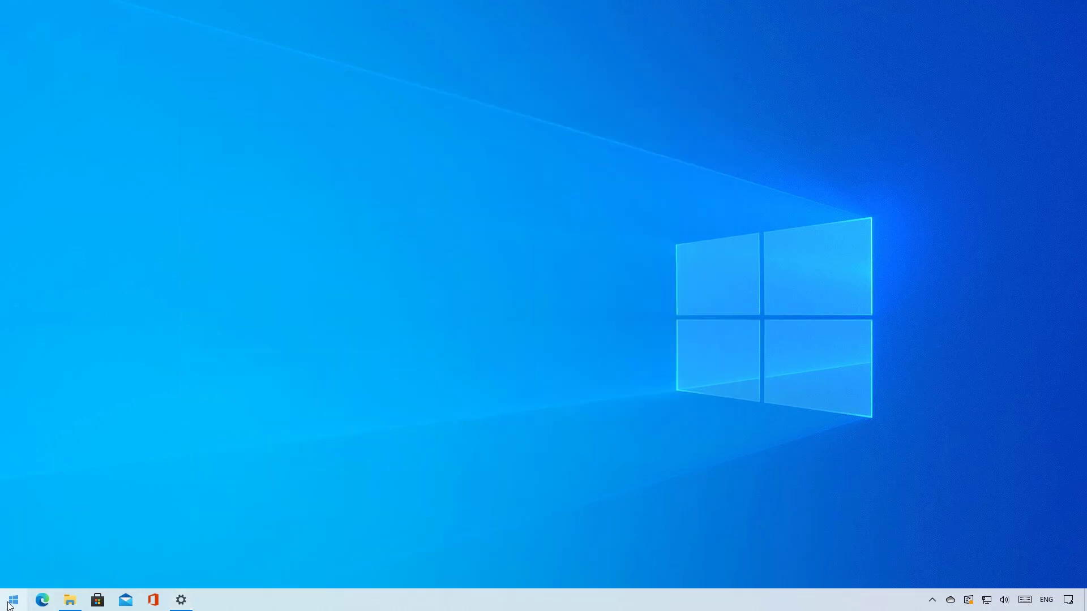
click(12, 601)
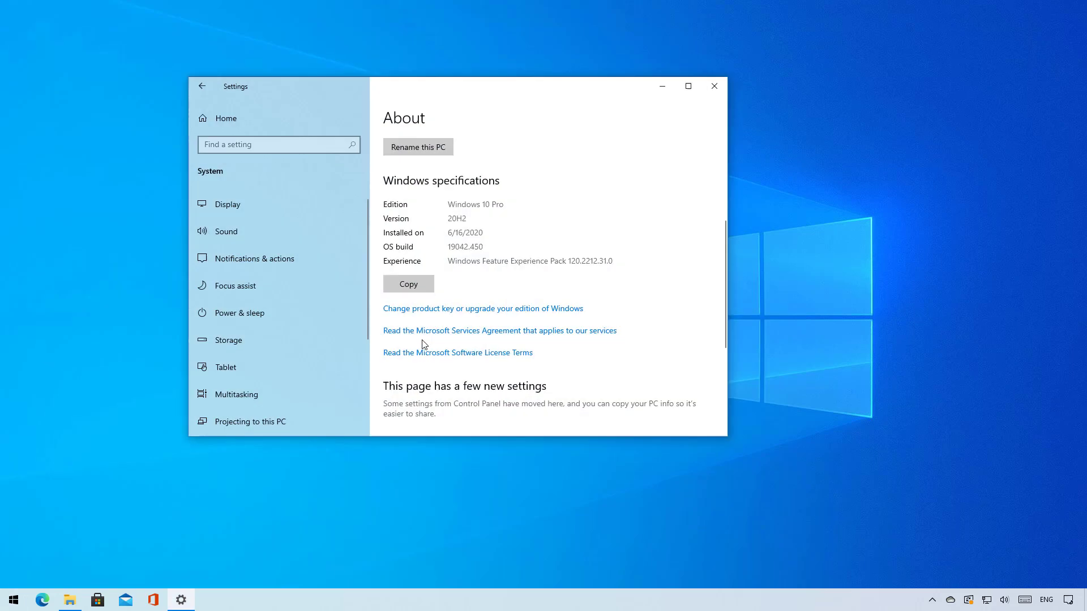
Step: Maximize Settings, switch Personalization > Colors to Dark mode, and view the dark taskbar and Start menu
click(683, 86)
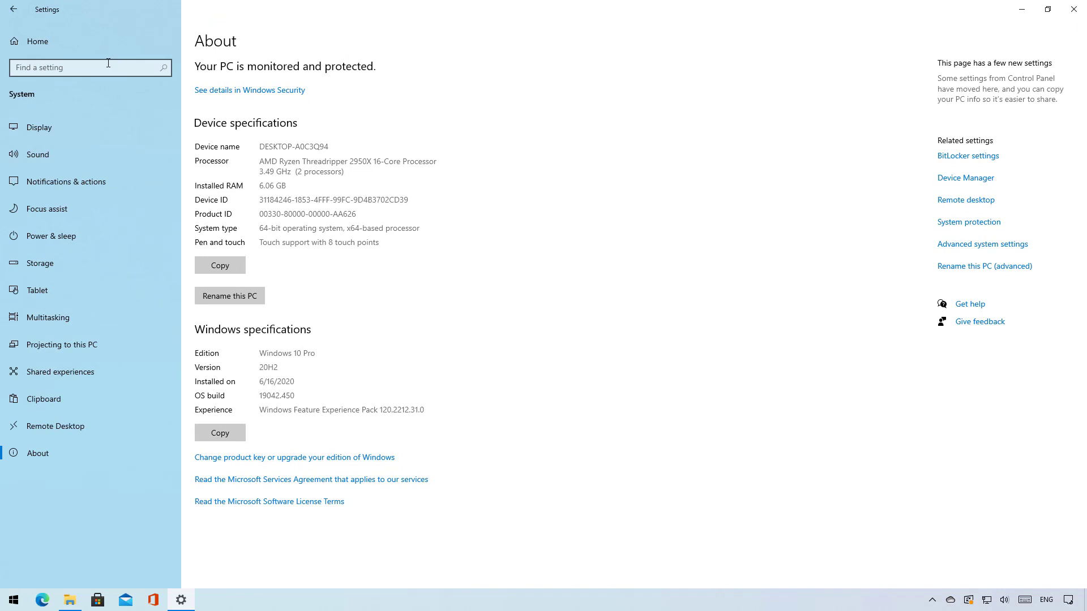
click(87, 51)
click(861, 190)
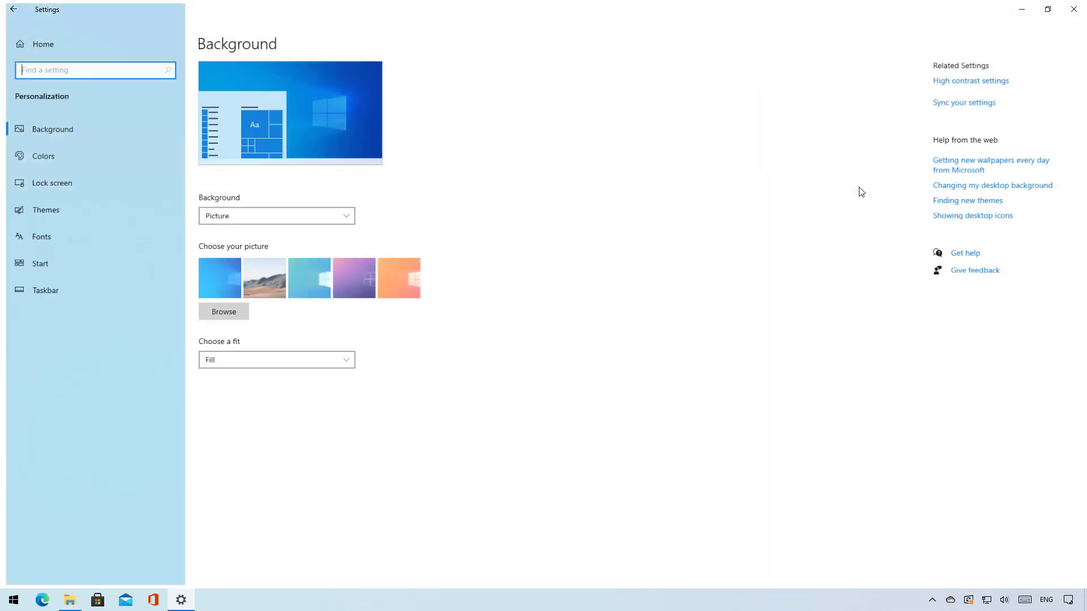
click(60, 157)
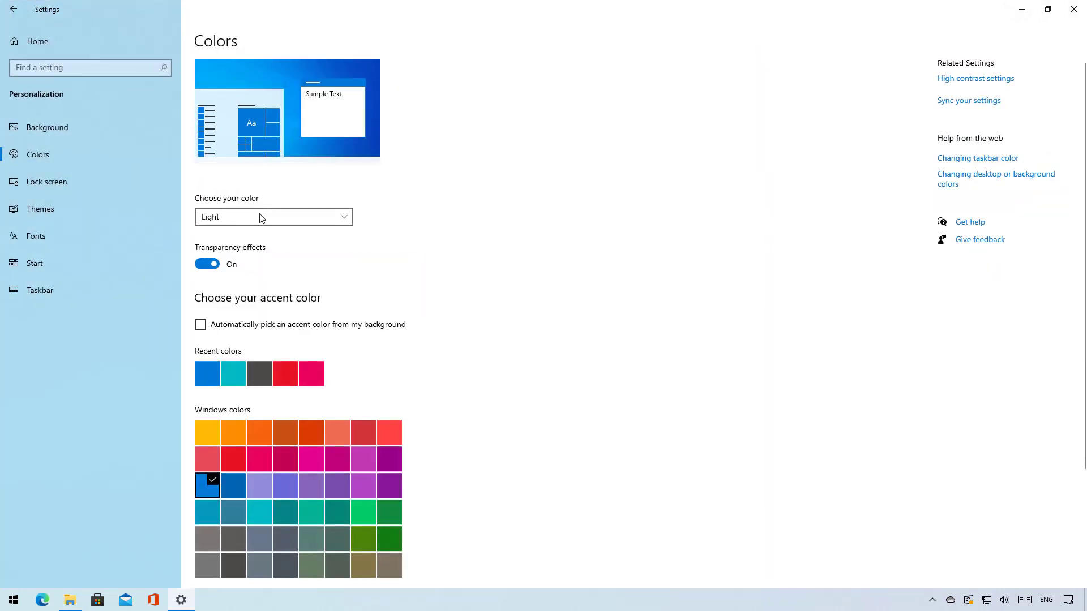
click(260, 214)
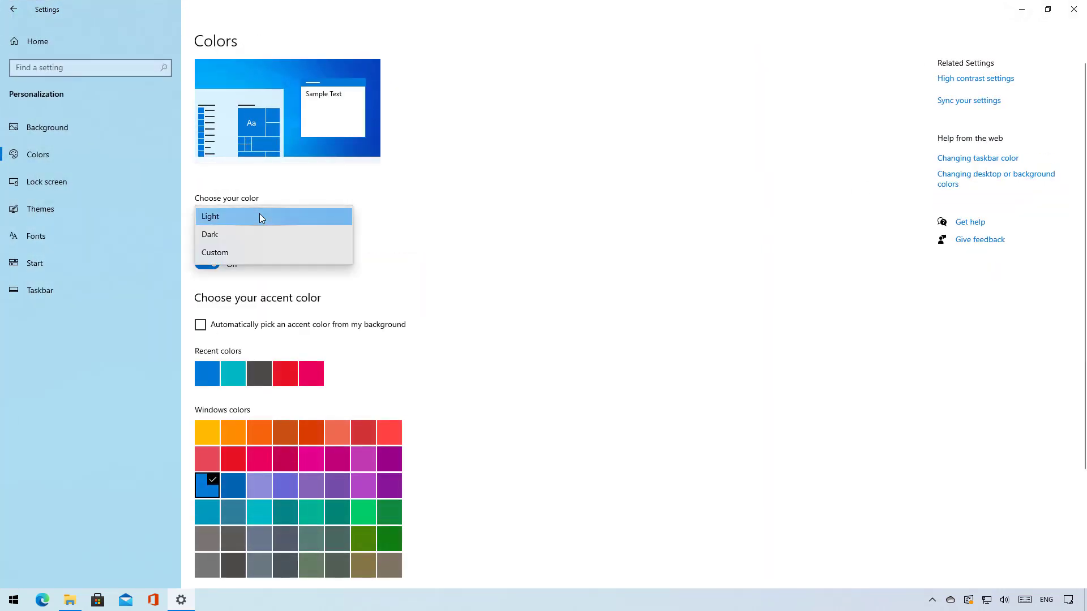
click(1023, 9)
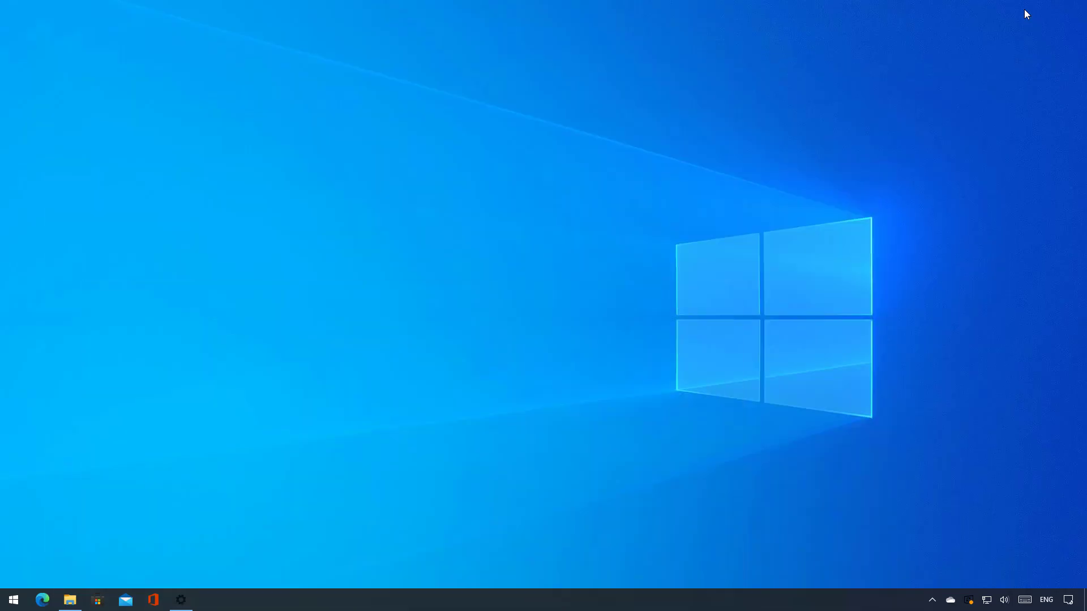
click(14, 600)
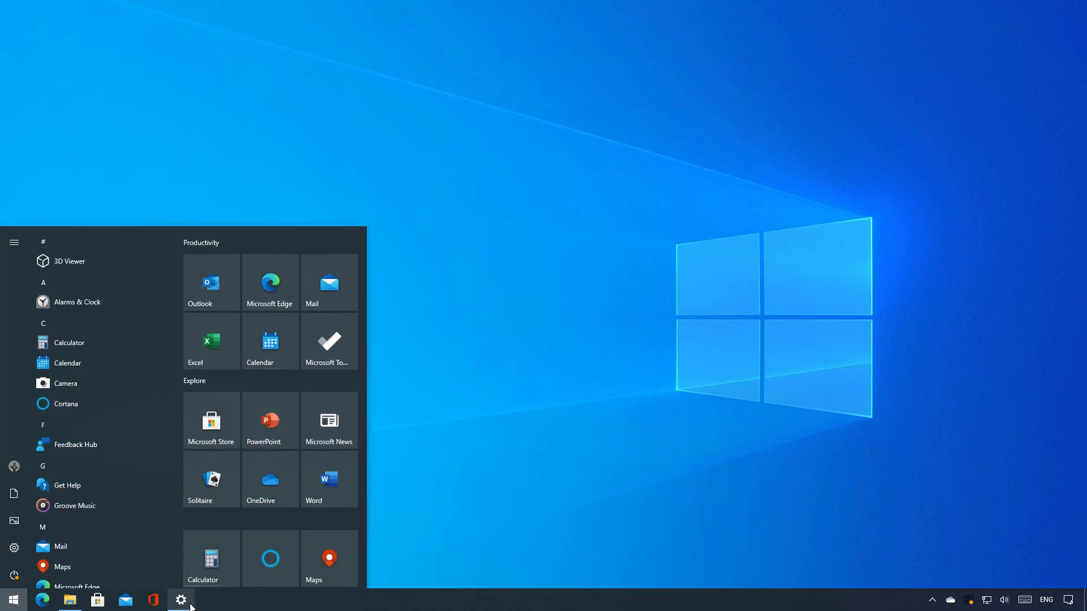
Step: Show the accent colour on Start, taskbar and action center, using the magenta-pink swatch
click(19, 551)
click(838, 184)
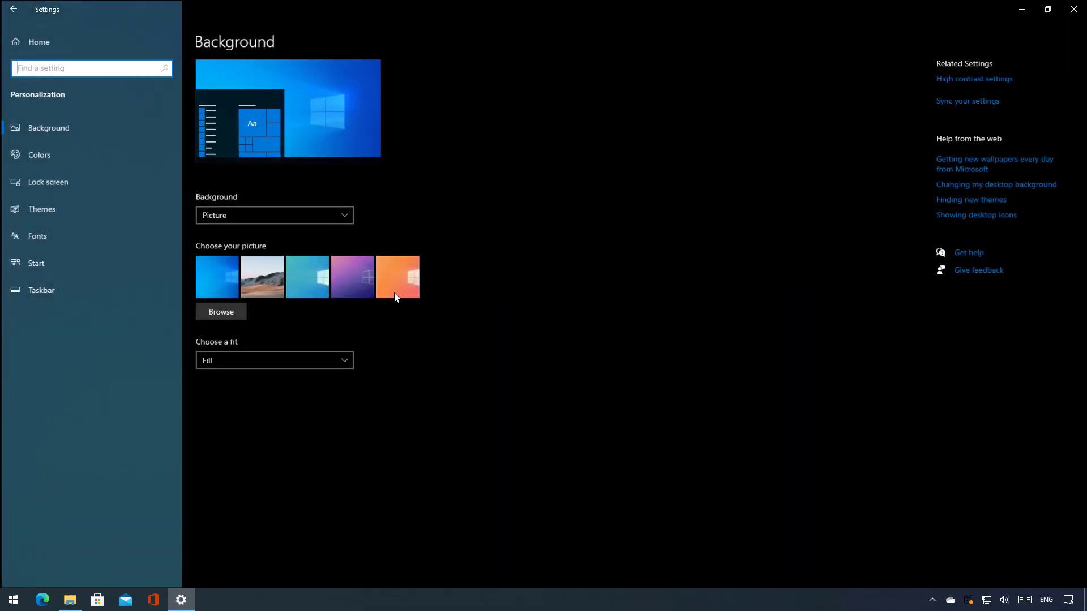
click(81, 158)
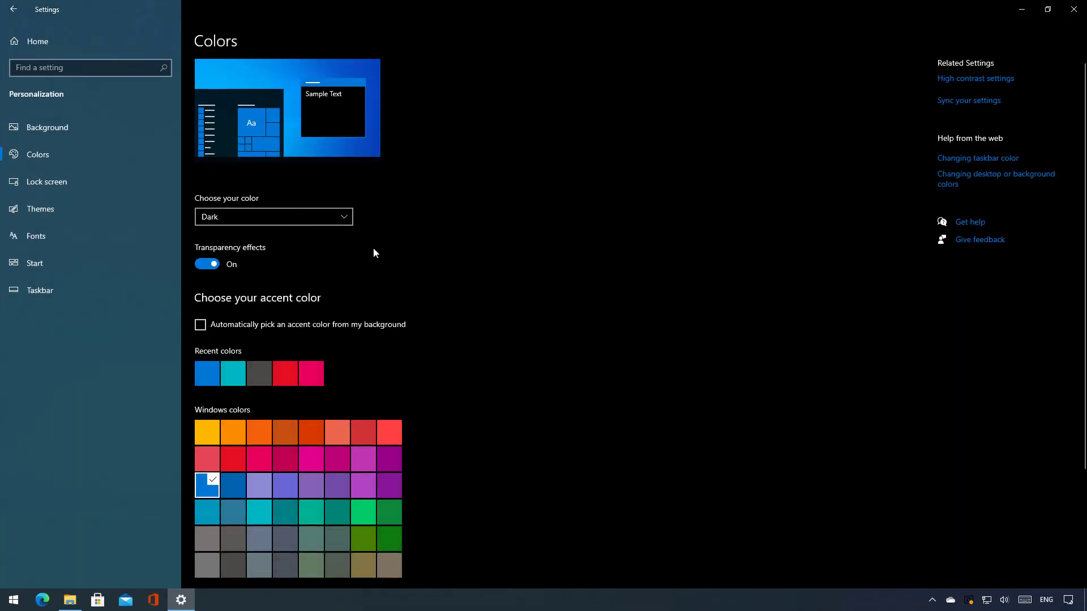
scroll(520, 357, down, 1)
scroll(519, 362, down, 2)
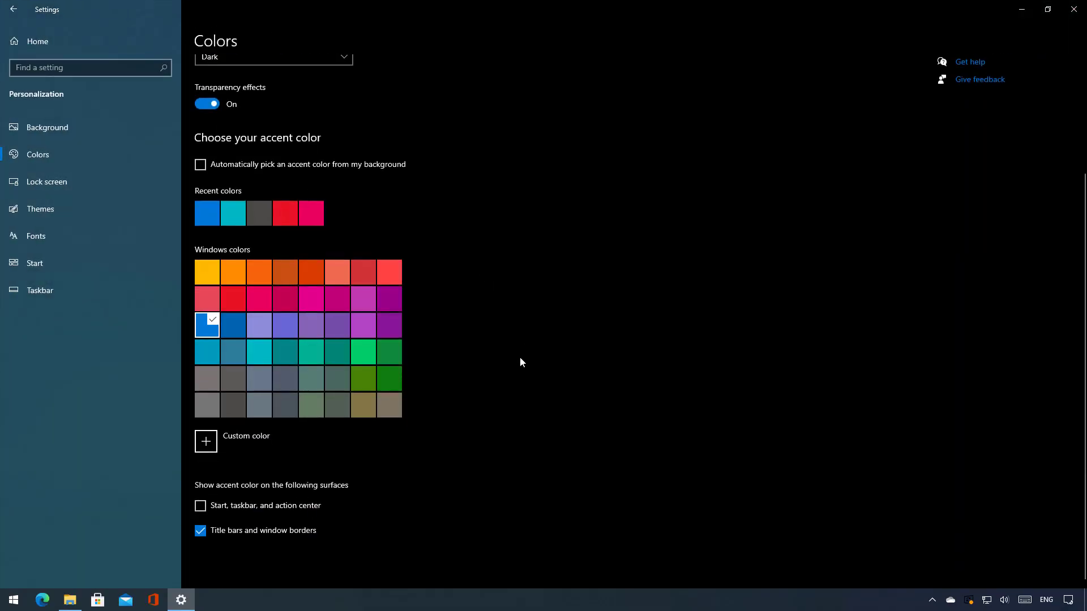
click(201, 509)
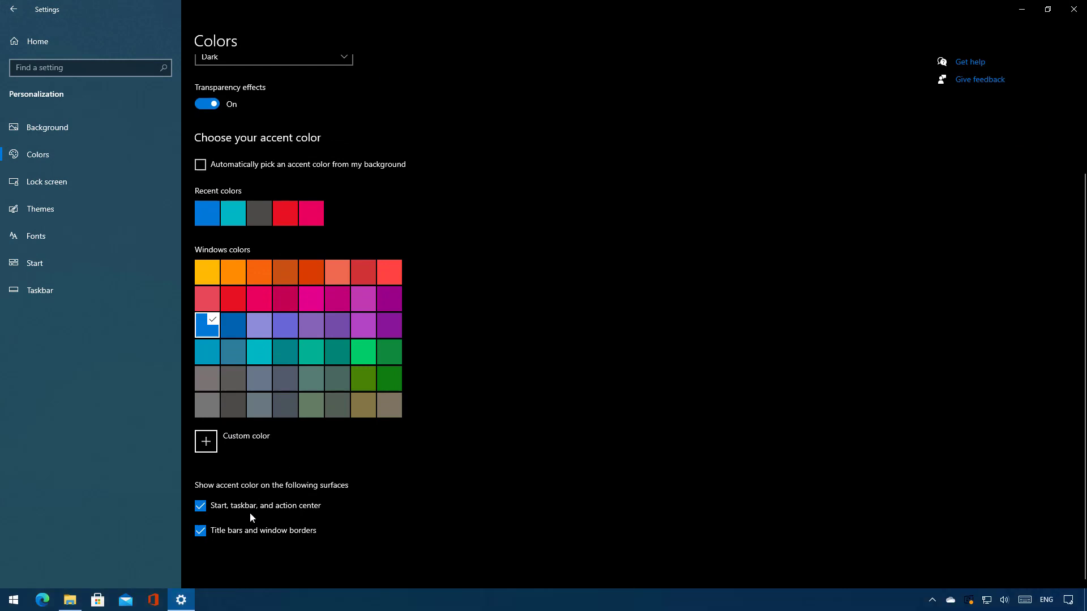
click(256, 298)
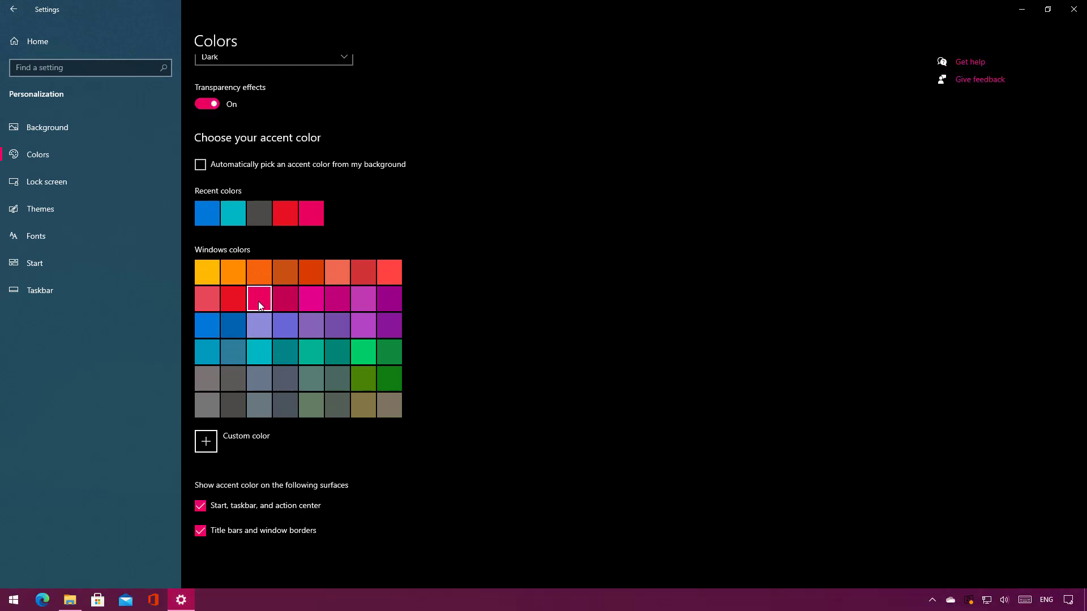
Step: Look over the pink-tinted taskbar and Start menu, then return to the Edge window
key(super+d)
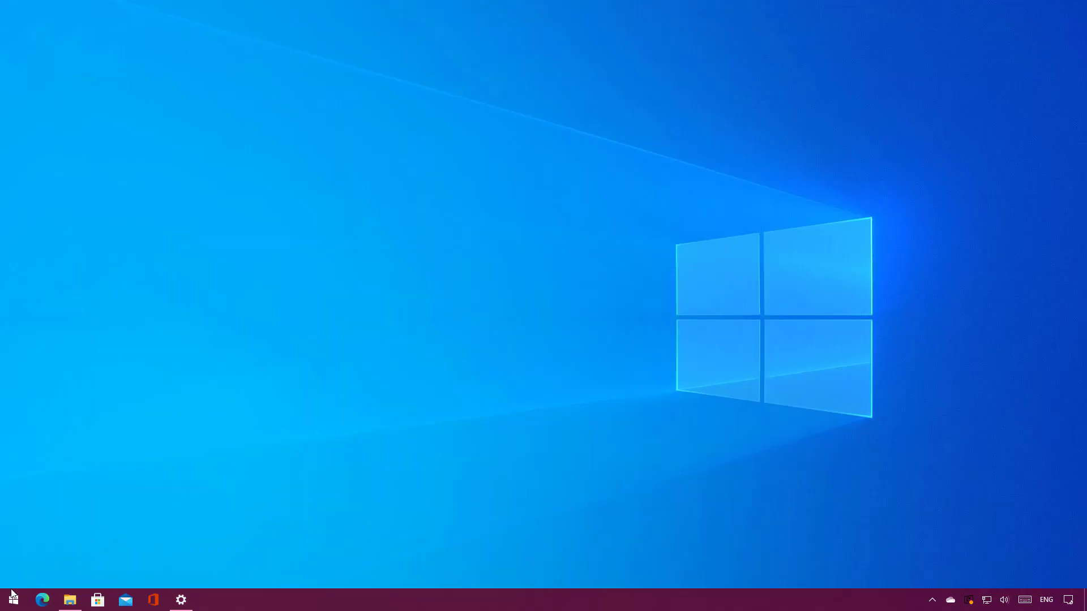
click(13, 600)
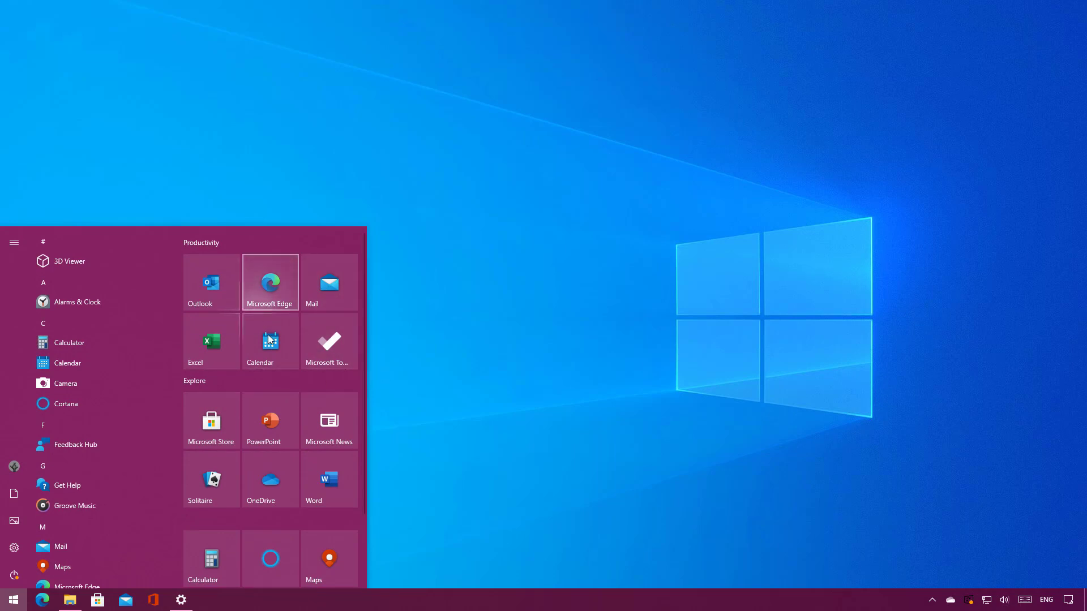
click(449, 408)
click(42, 600)
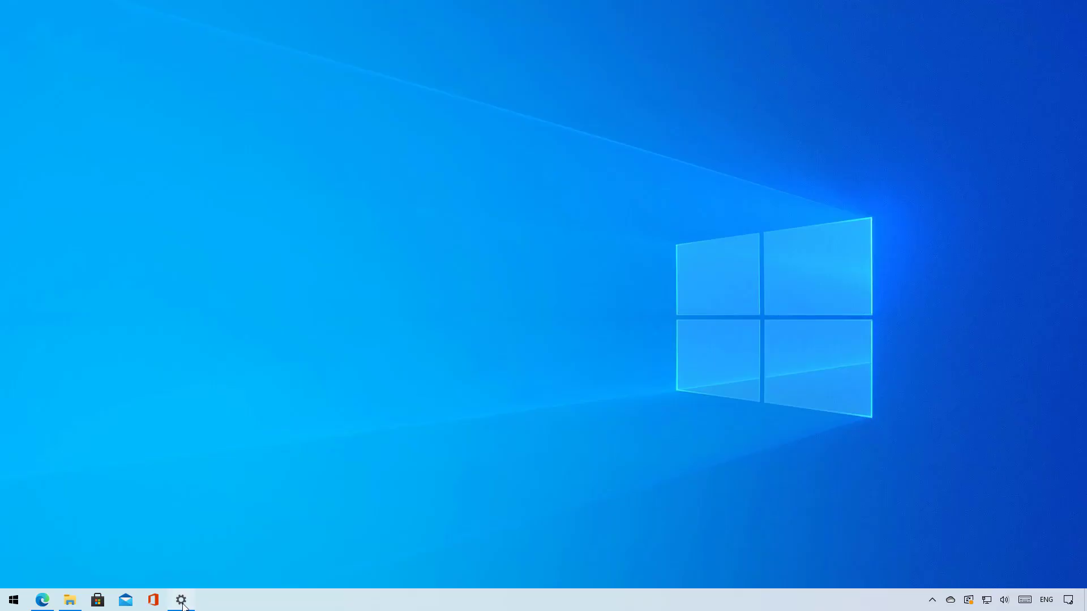
Step: Review the refresh rates in Advanced display settings, keep 60.000 Hz, and return to Display
click(181, 600)
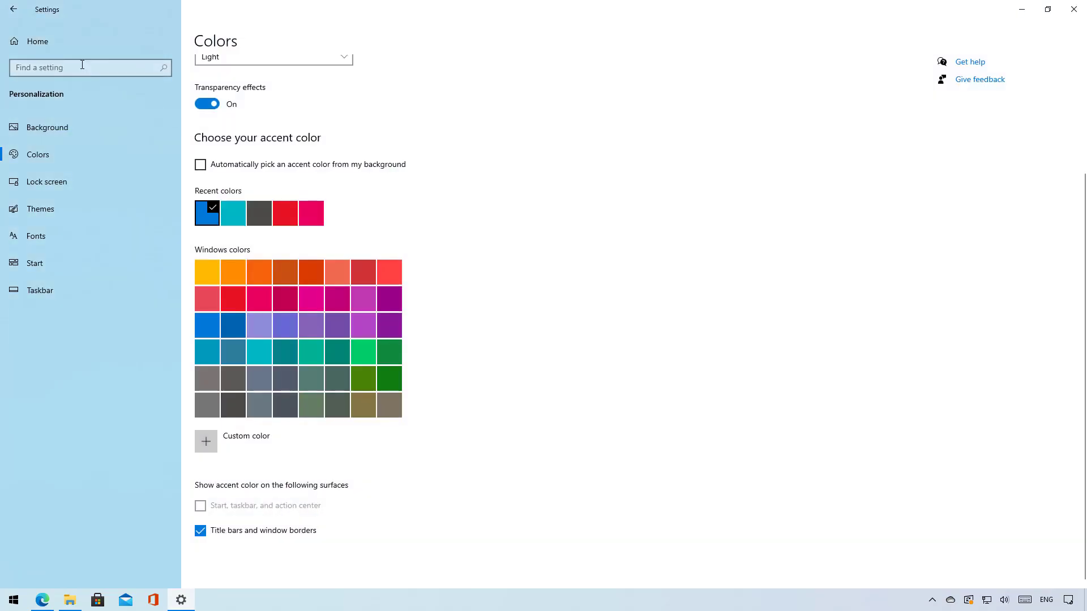
click(66, 45)
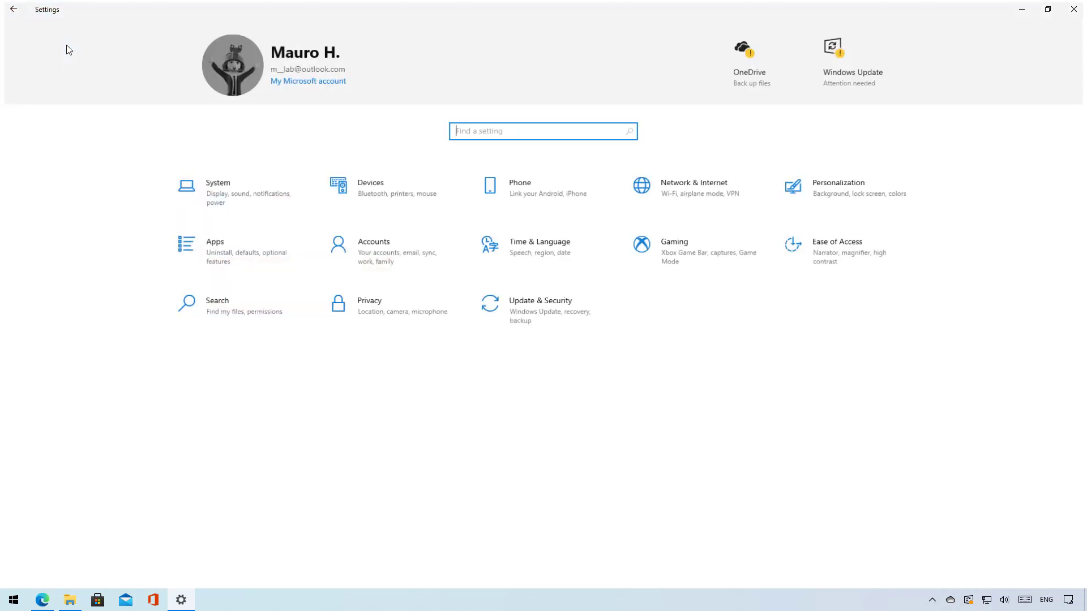
click(210, 193)
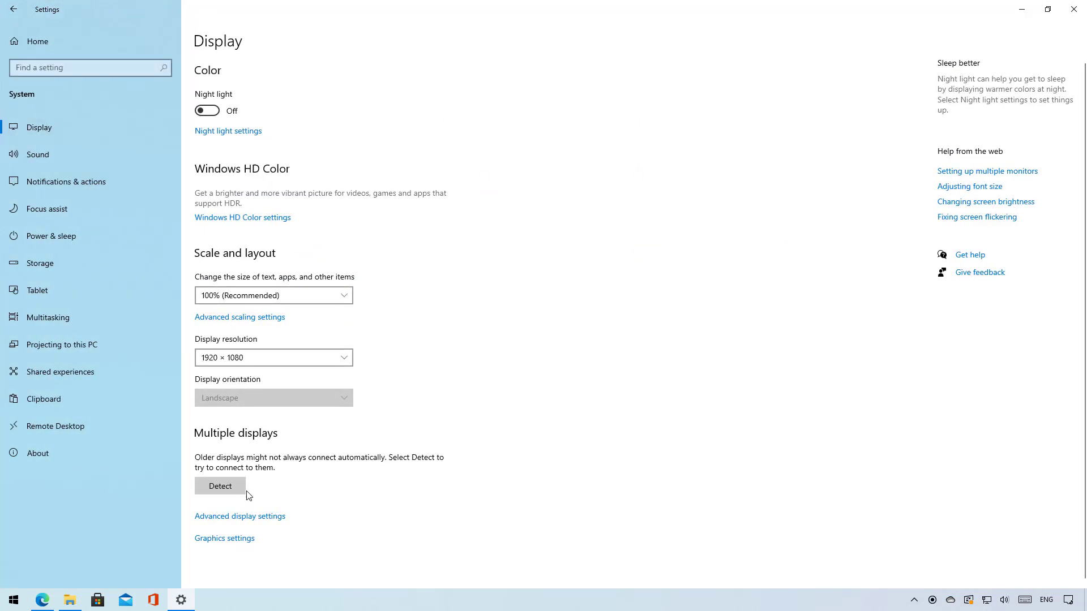
click(249, 517)
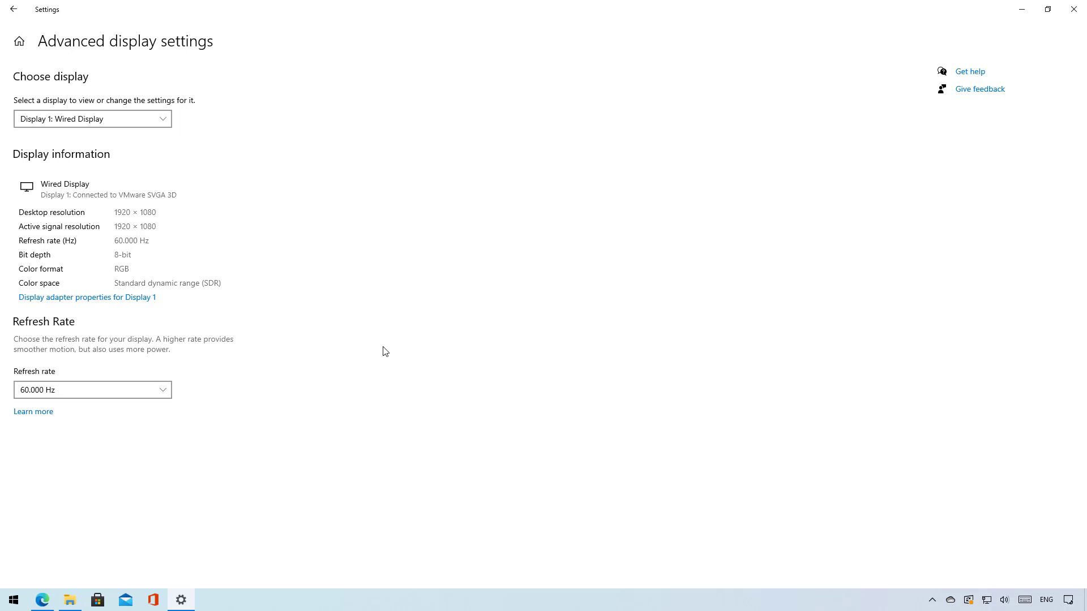
click(155, 391)
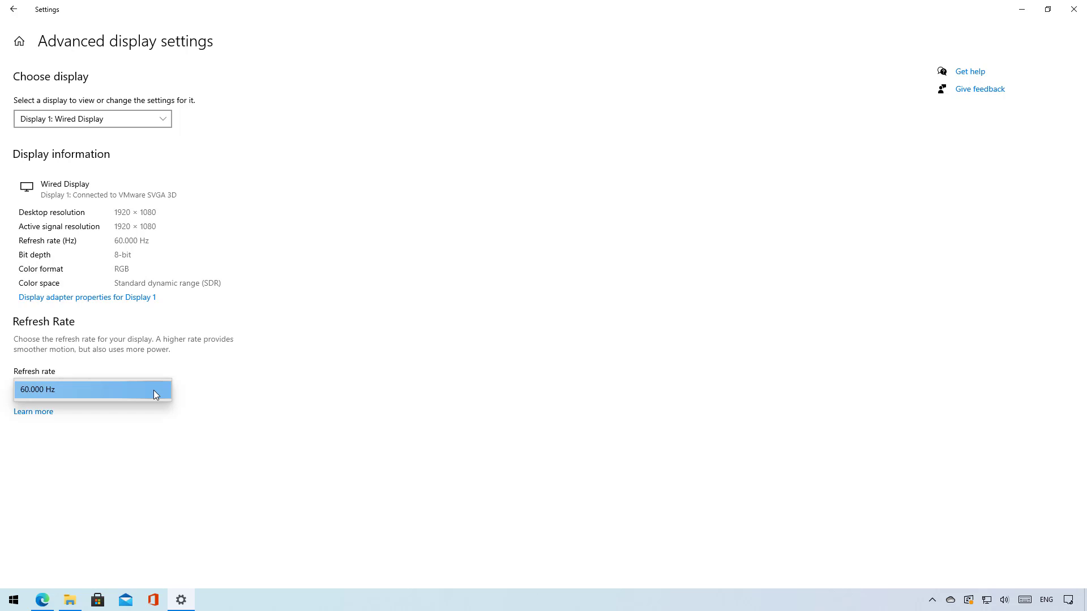
click(154, 390)
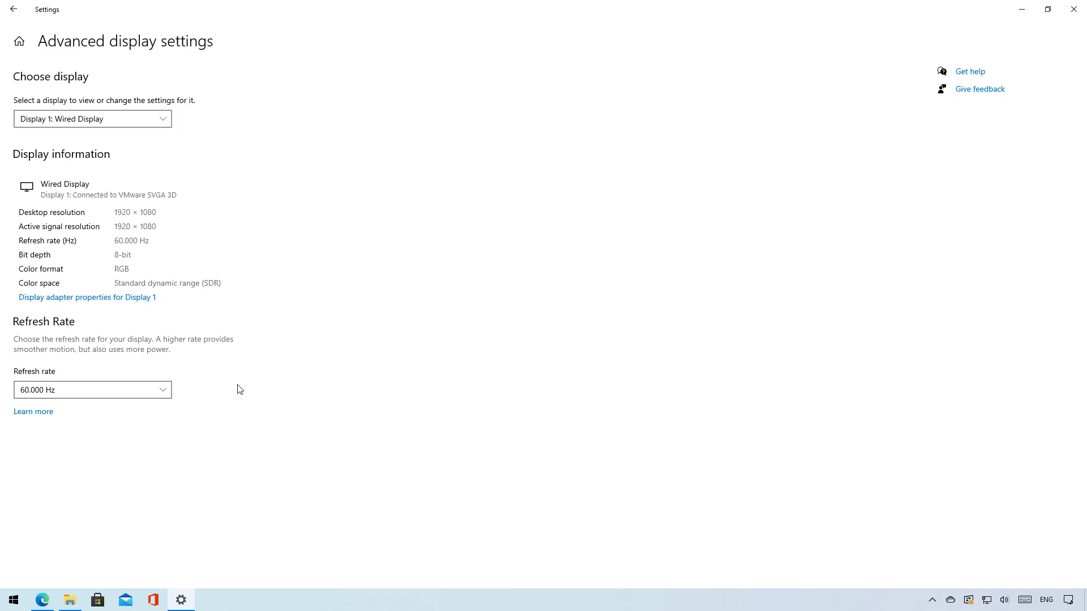
click(13, 9)
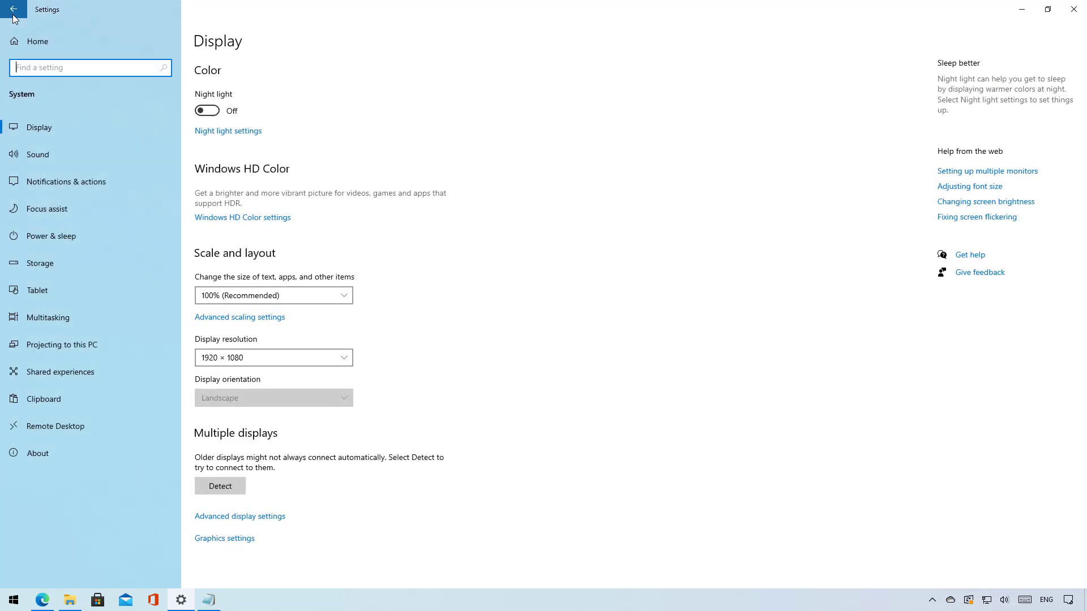
Step: Copy the About page device specifications, view Windows Security details, then move to Tablet settings
click(69, 448)
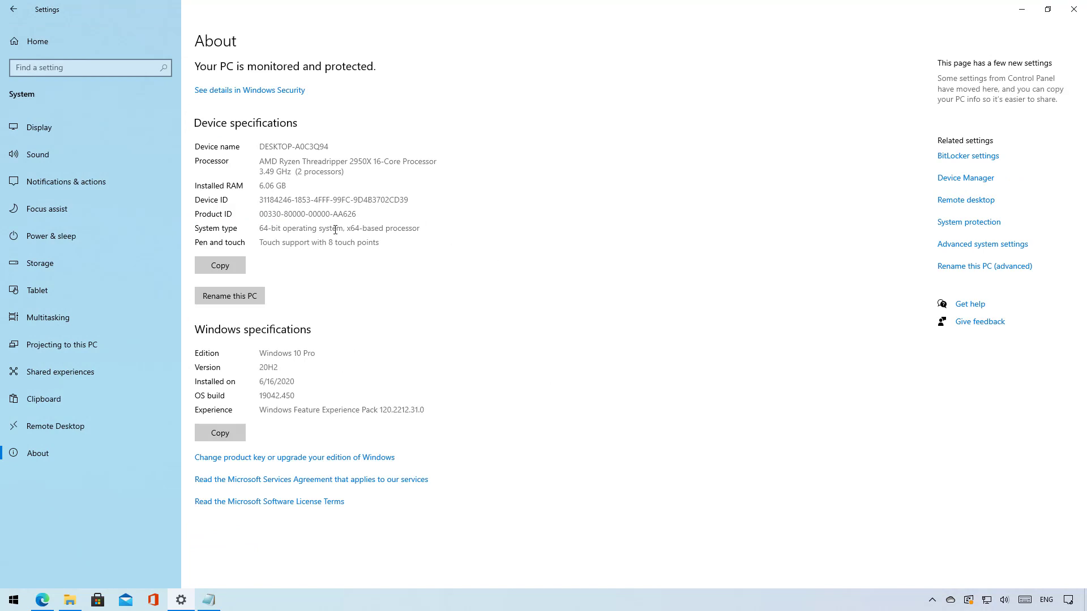
click(239, 267)
click(279, 91)
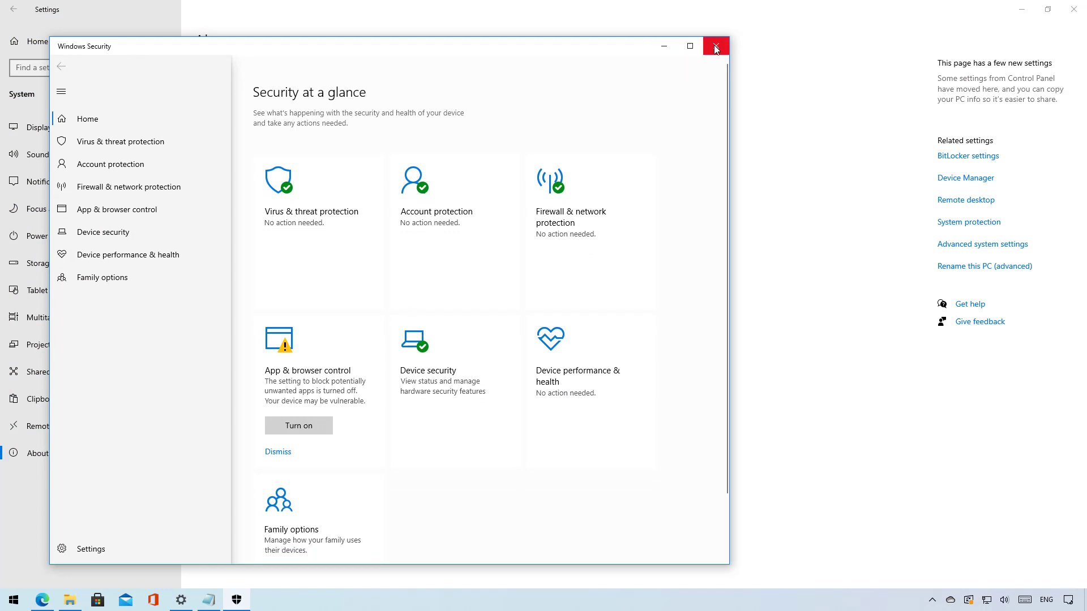
click(716, 47)
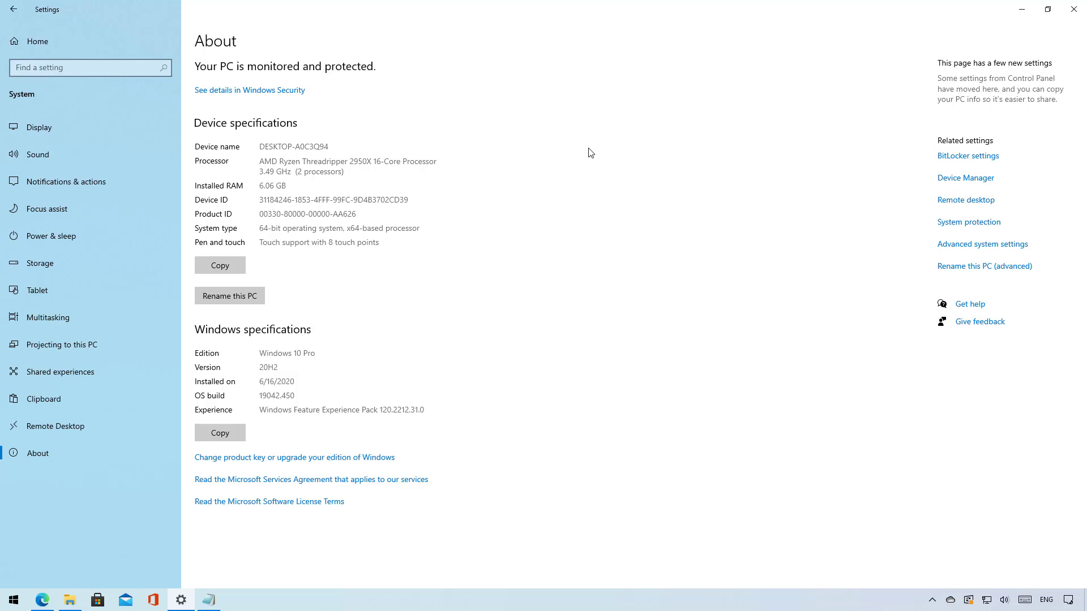
click(70, 290)
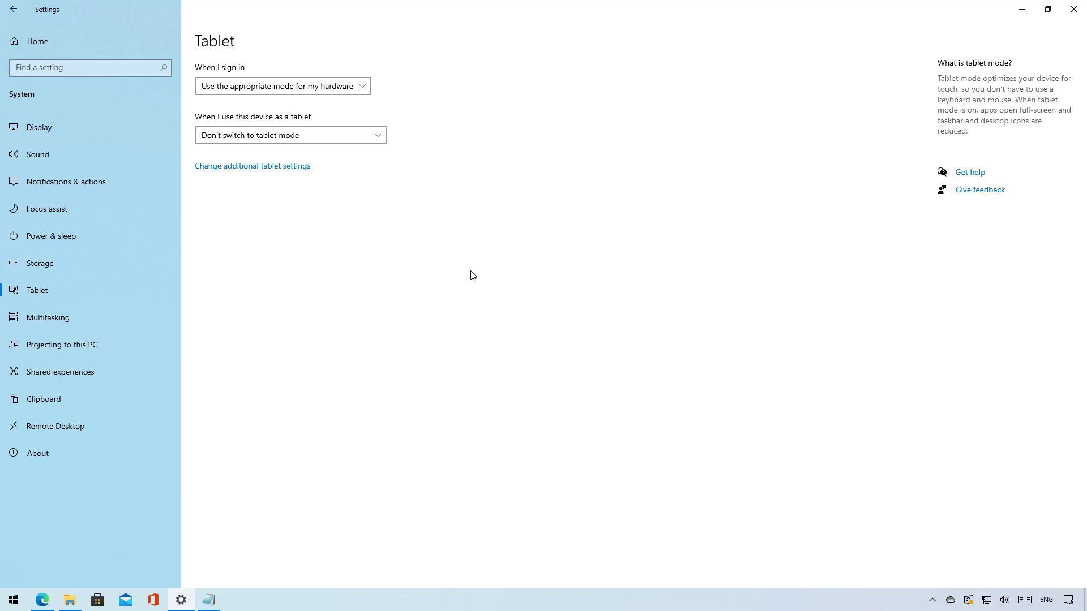
Step: Open the Multitasking page showing Snap windows and Alt+Tab options
click(86, 324)
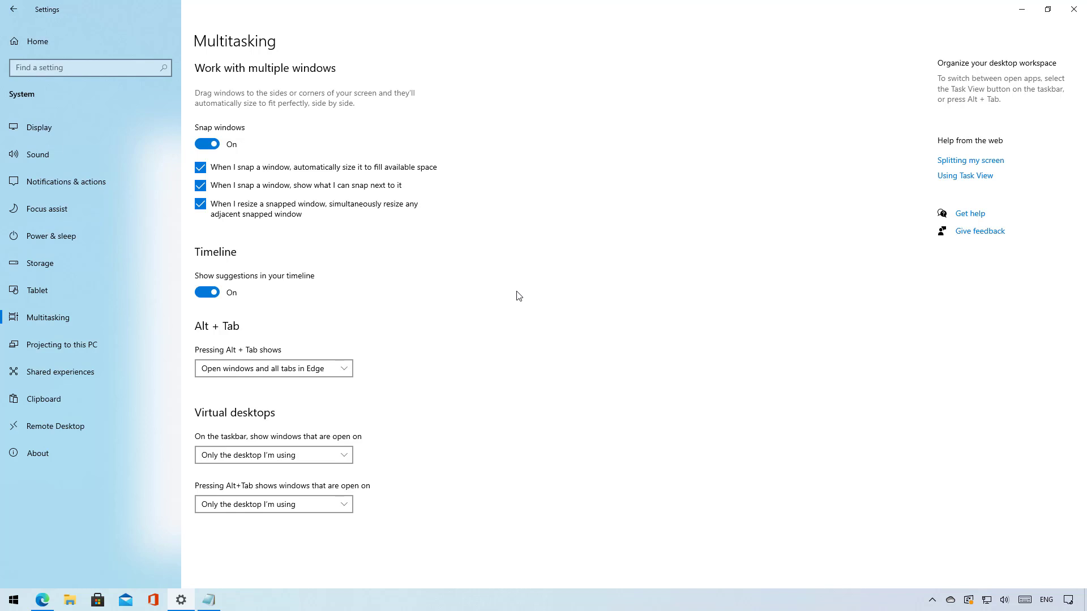
key(alt+Tab)
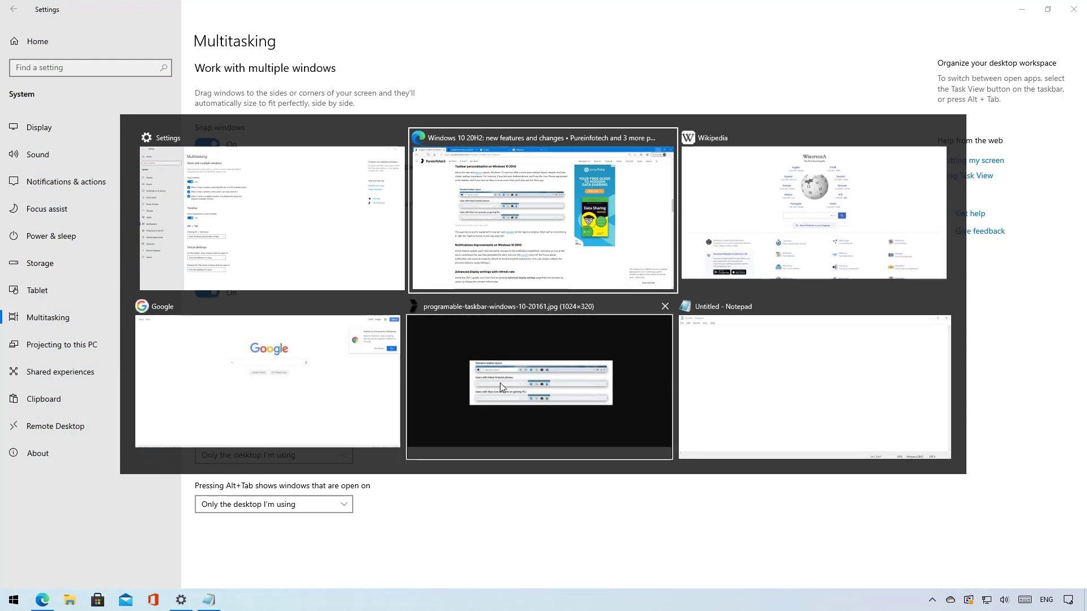
key(alt)
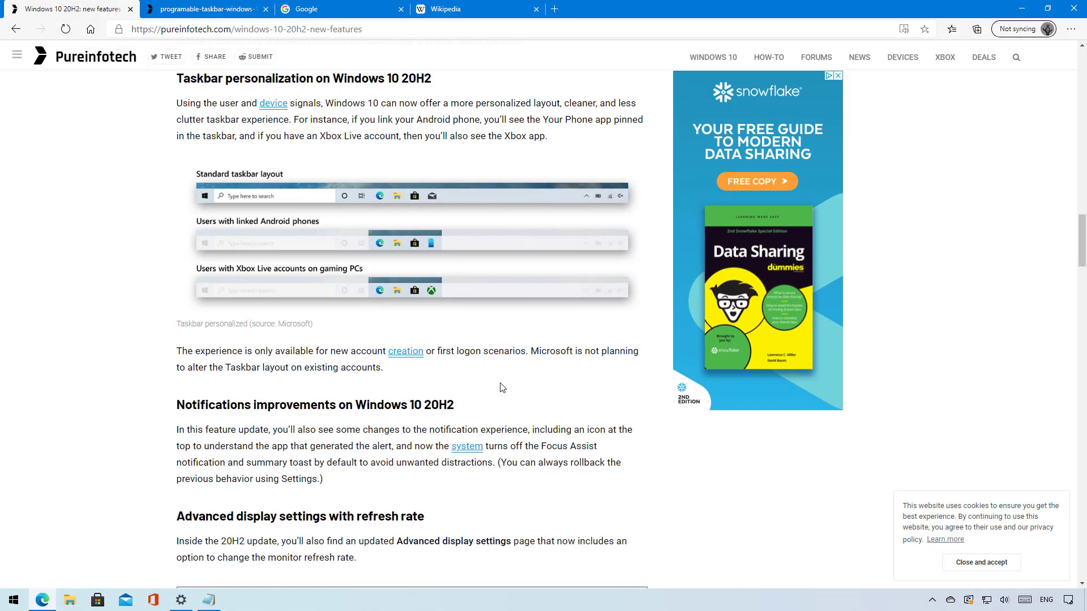
click(1022, 9)
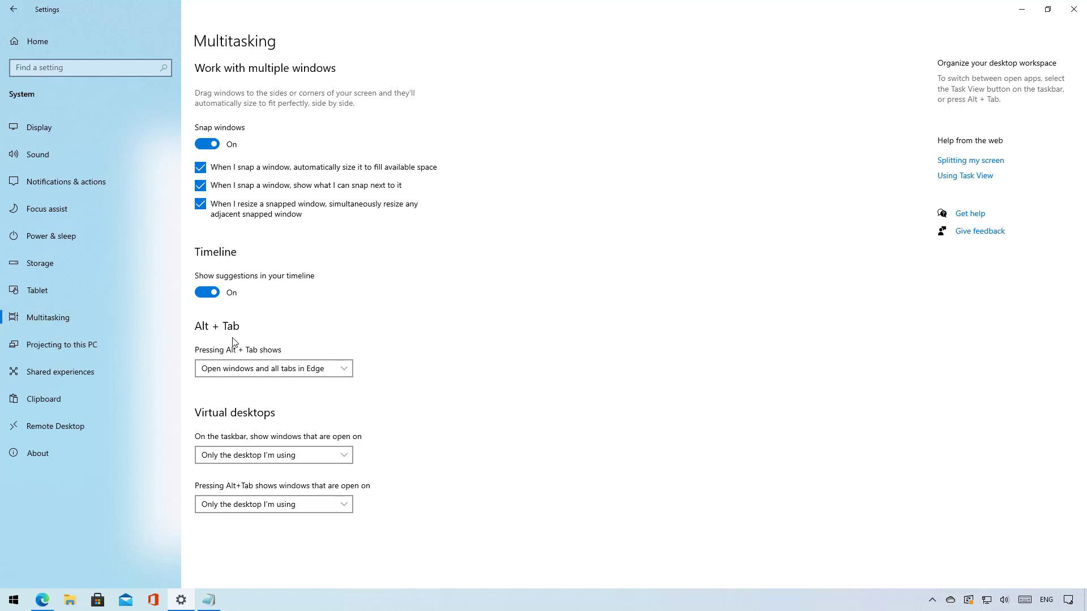
click(309, 370)
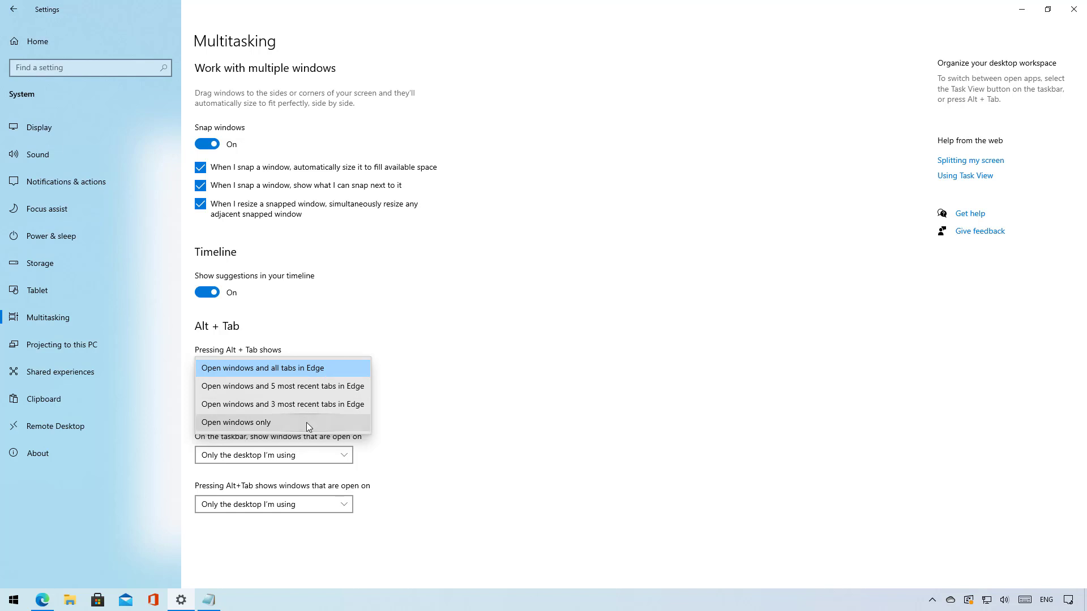
Step: Keep Alt+Tab showing all Edge tabs, pop the sunny high-63 weather toast, and open Settings
click(437, 371)
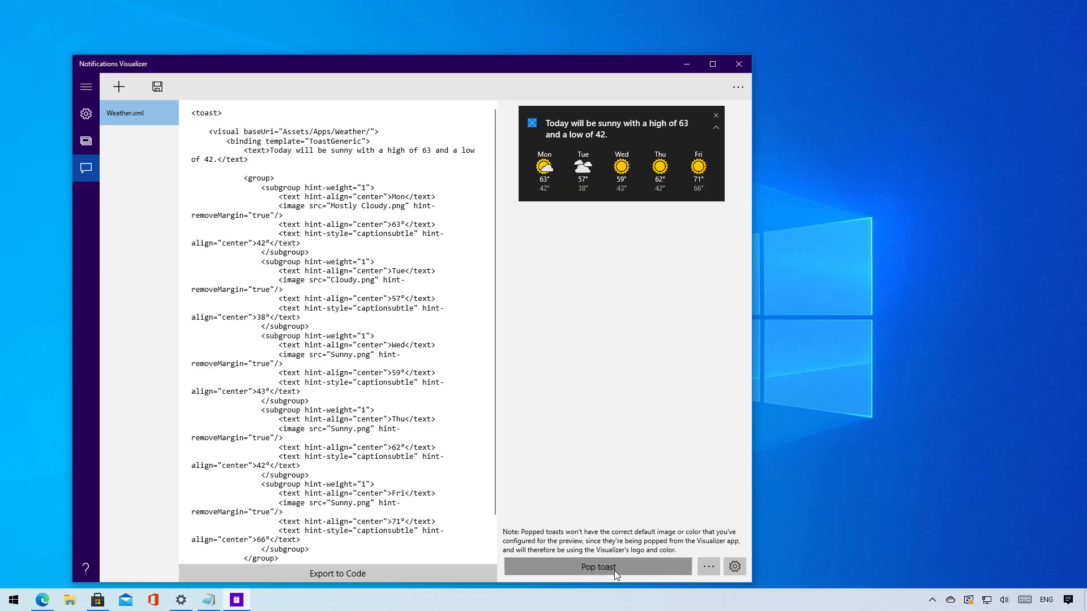
click(614, 571)
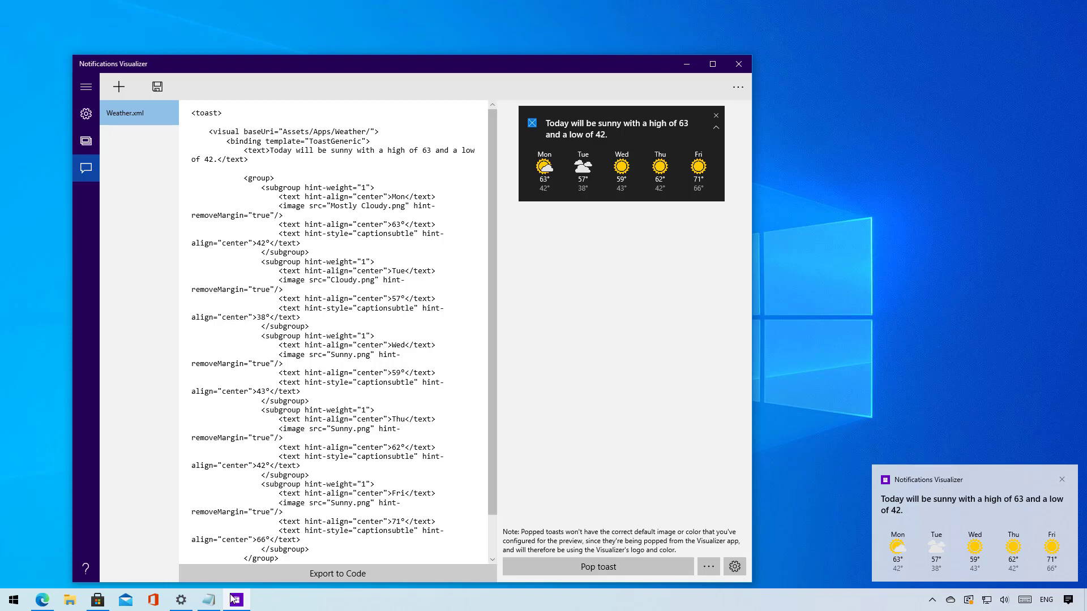
click(181, 600)
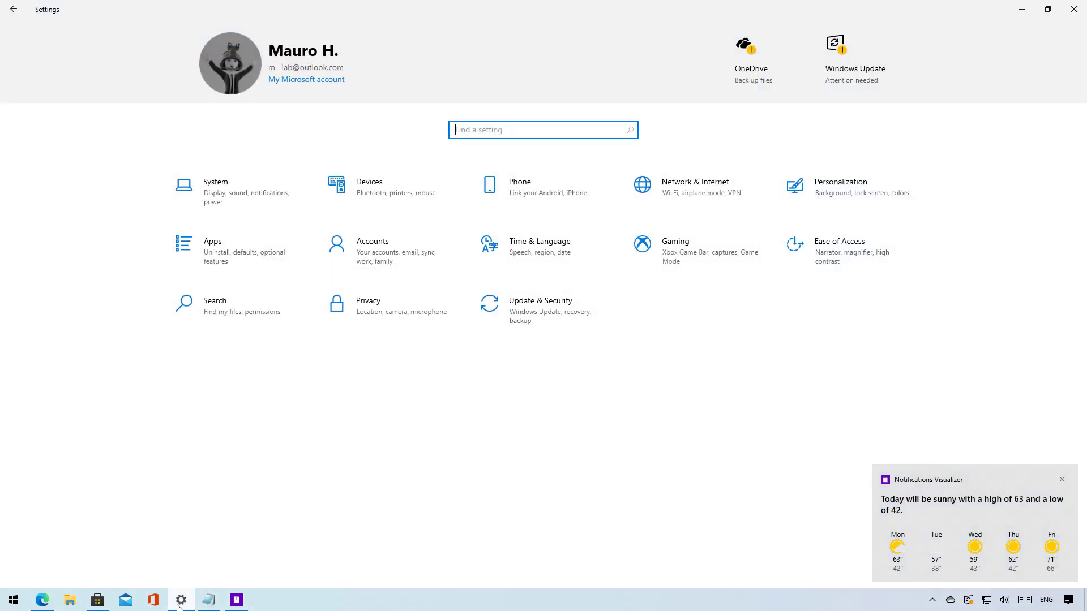
Step: In System > Focus assist, toggle the missed-notification summary on and back off, then minimize Settings
click(214, 211)
click(62, 214)
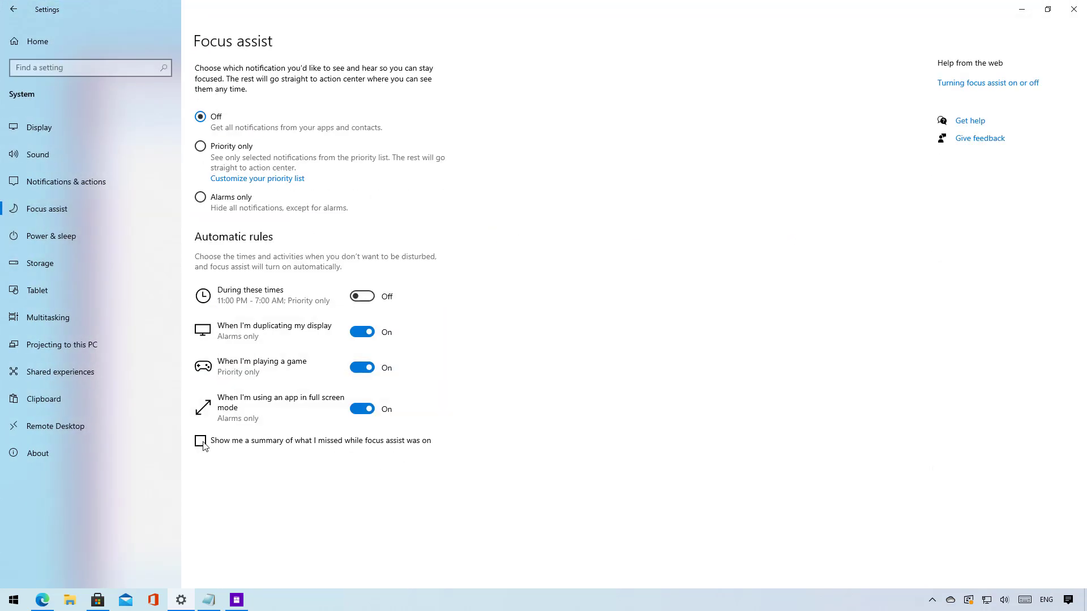
click(204, 446)
click(203, 443)
click(1023, 17)
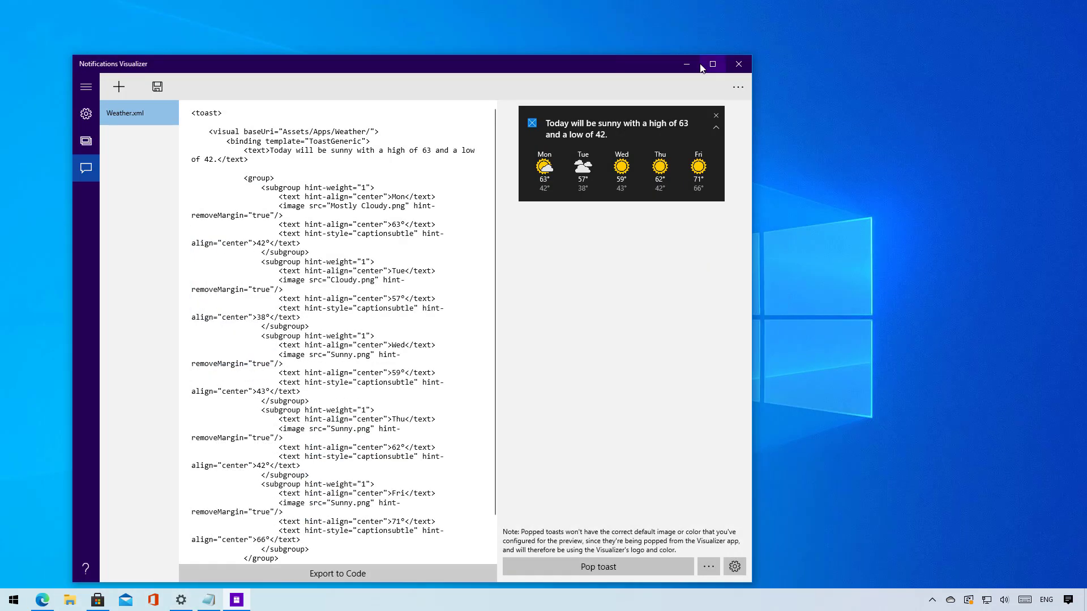
Step: Minimize the Notifications Visualizer window to leave an empty desktop
click(689, 66)
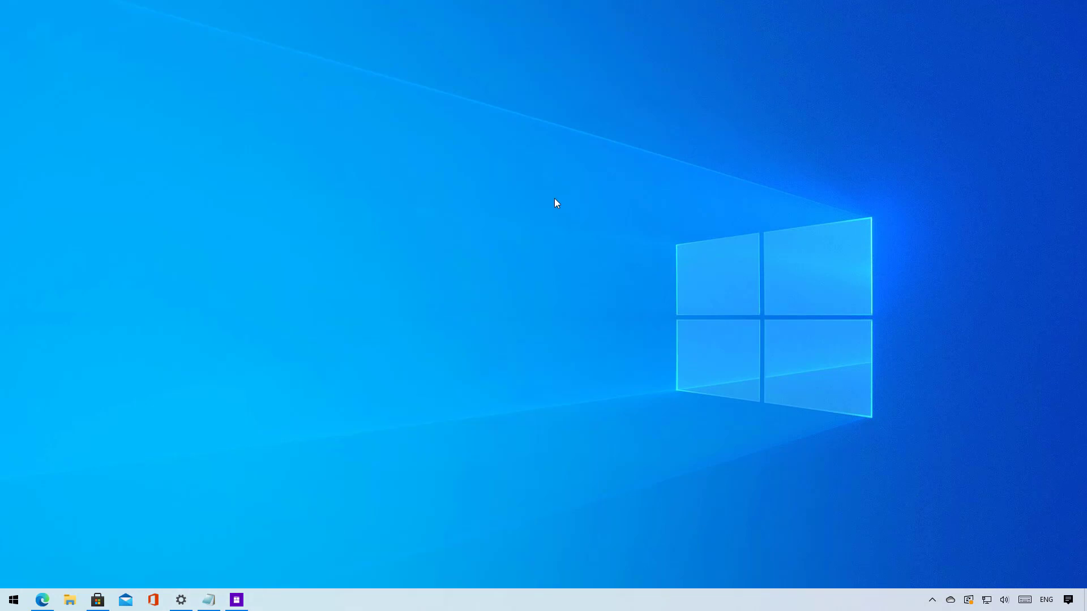